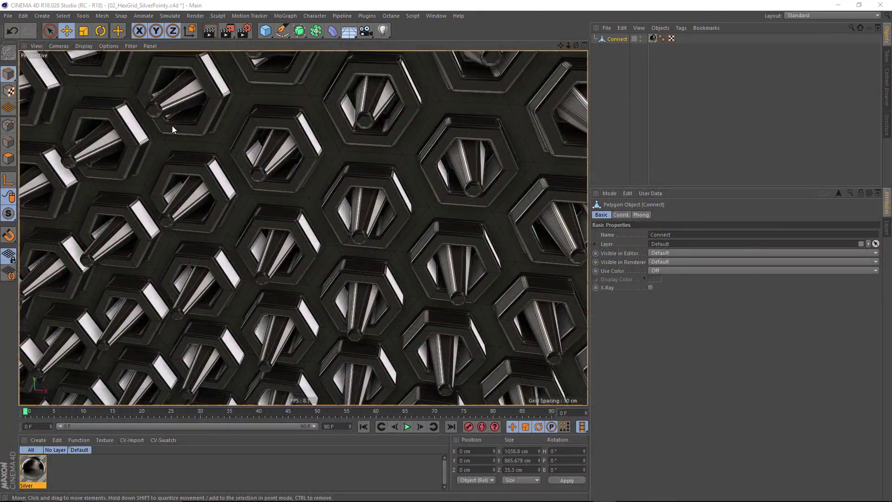
Orbit and zoom around the finished honeycomb panel to inspect the cone bosses.
alt+drag(235, 139, 277, 235)
scroll(197, 193, down, 5)
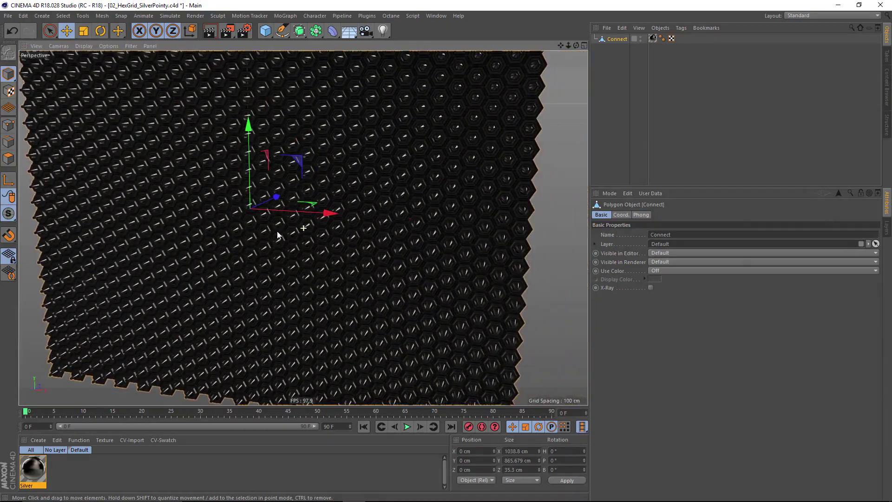
scroll(367, 204, up, 5)
mouse_move(368, 204)
alt+mouse_down()
mouse_move(366, 179)
mouse_move(494, 172)
mouse_move(442, 191)
mouse_move(458, 175)
mouse_move(430, 183)
mouse_move(437, 197)
mouse_move(418, 189)
alt+mouse_up()
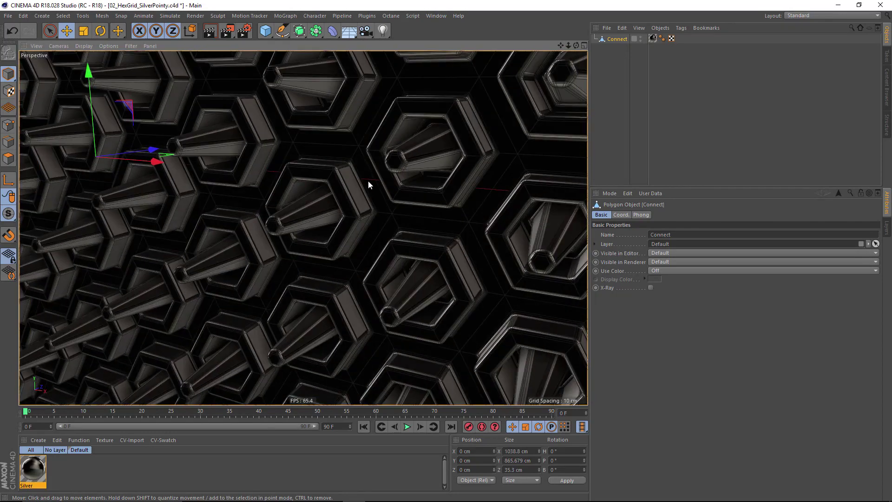
Switch to the 01_HexGrid_Plain.c4d document from the open documents list.
key(v)
mouse_move(363, 204)
click(363, 225)
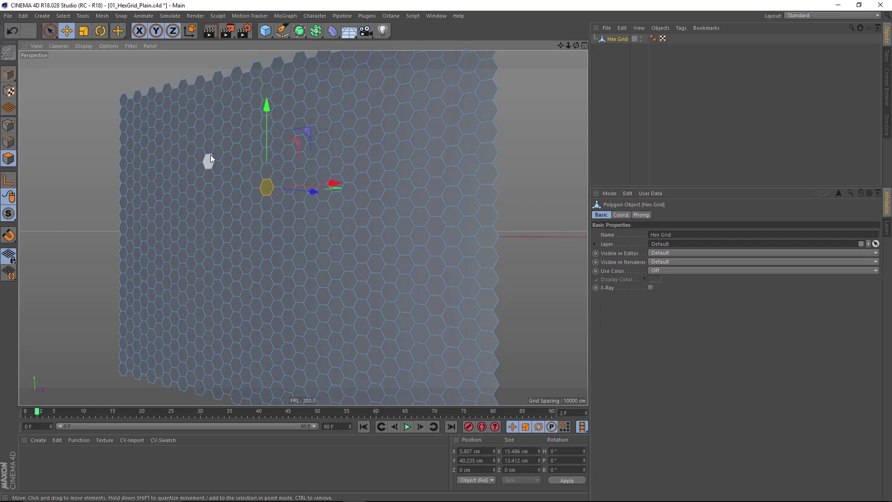
Start a new scene and add a six-sided n-Side spline.
key(ctrl+n)
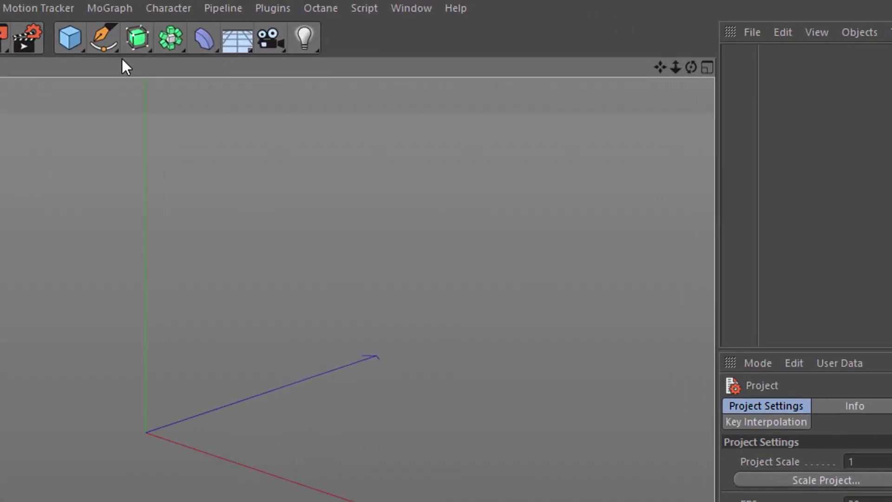
click(98, 38)
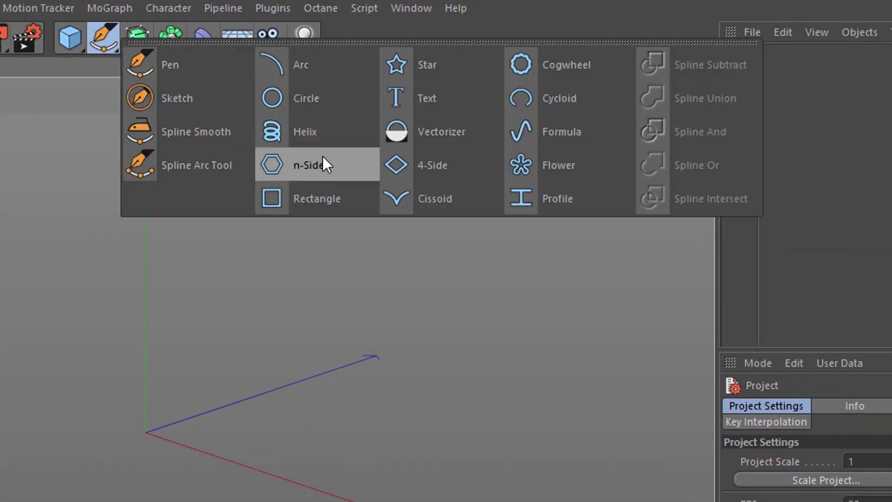
click(320, 169)
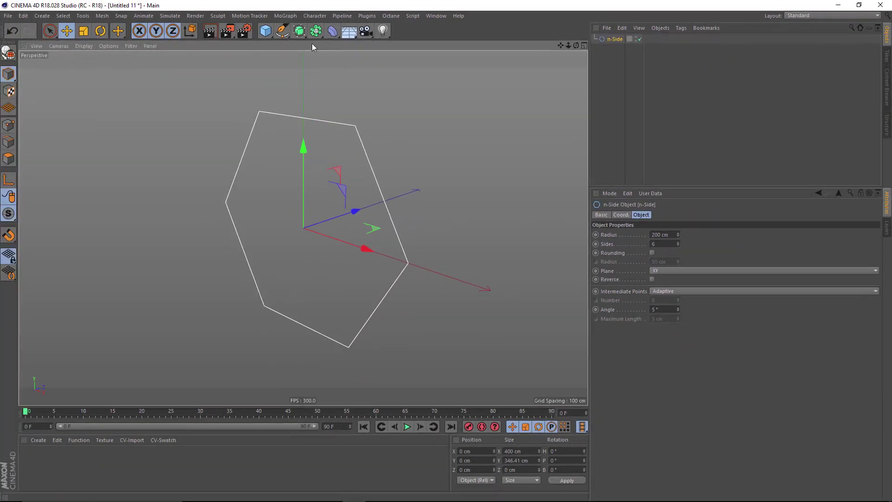
Add a Loft generator and nest the n-Side spline inside it.
click(299, 31)
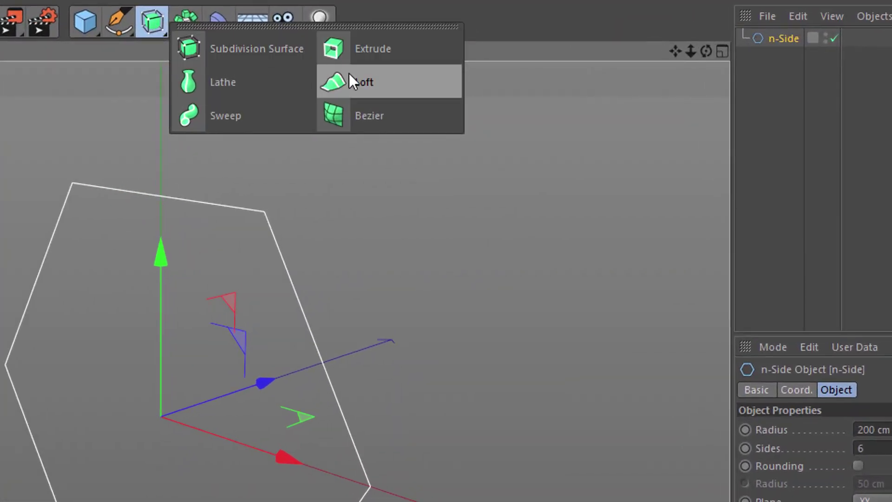
click(358, 91)
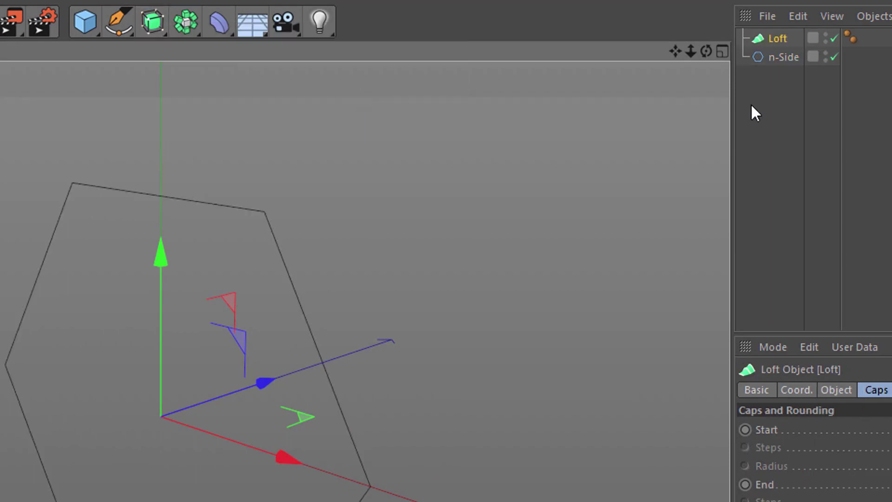
click(766, 57)
drag(768, 40, 764, 37)
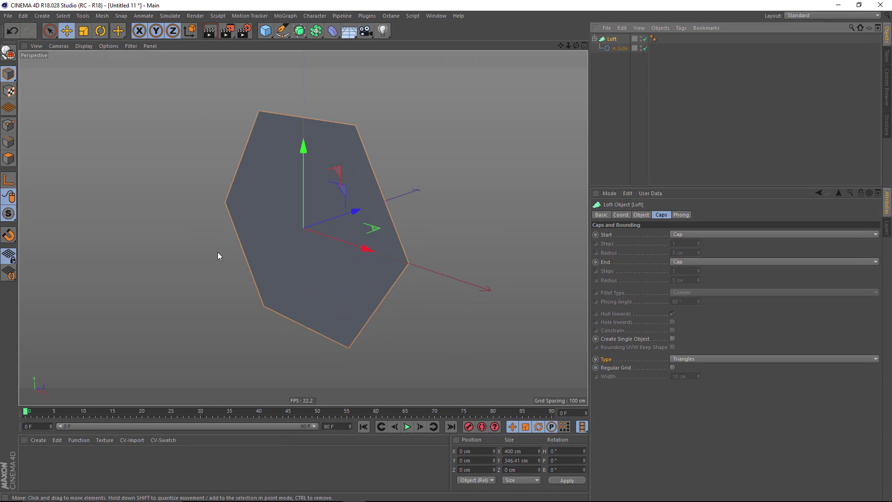
Switch the viewport to Gouraud Shading (Lines) and set the Loft cap type to N-gons.
click(83, 46)
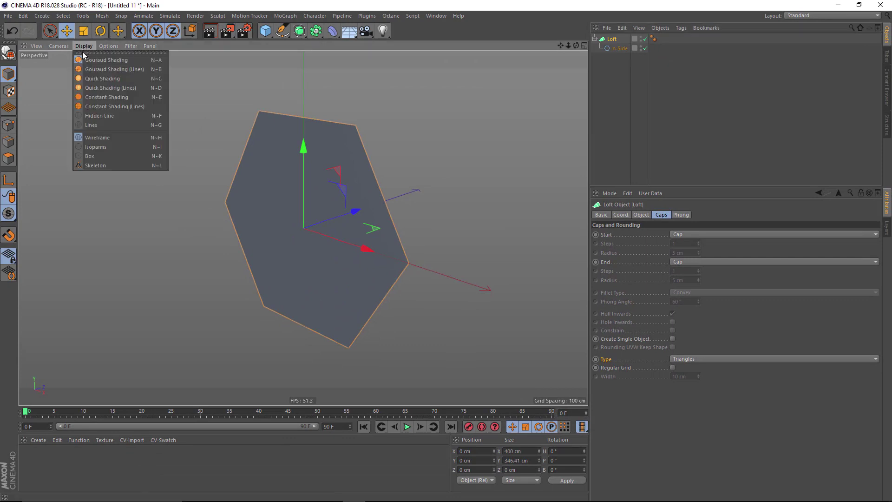
click(84, 69)
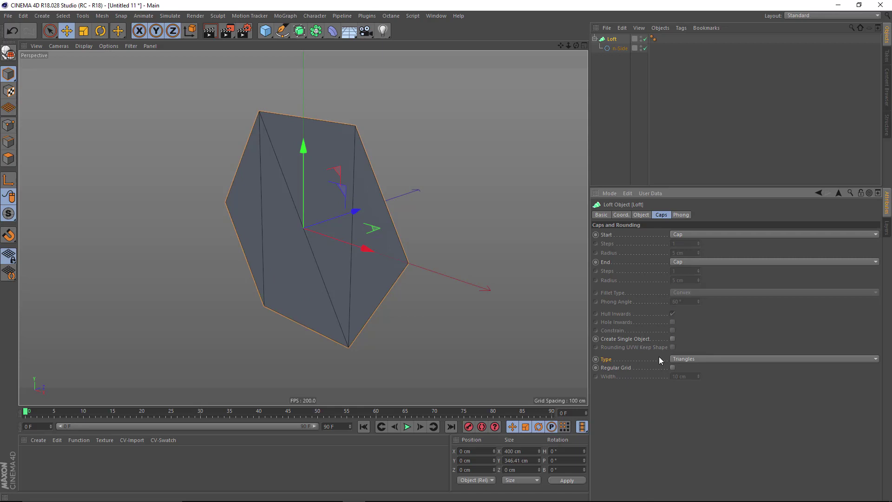
click(715, 359)
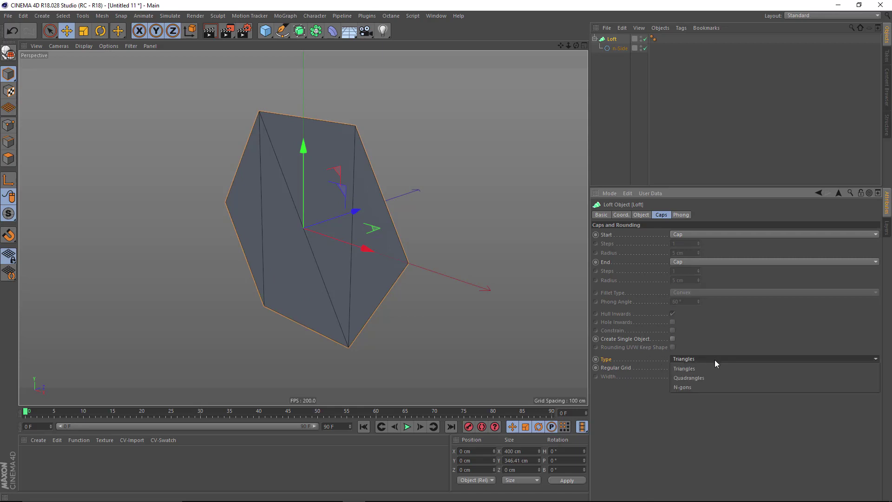
click(717, 386)
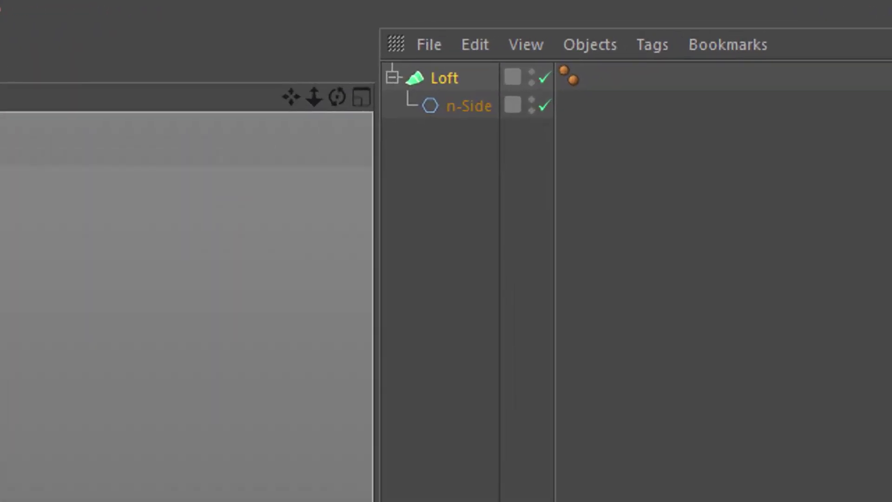
Make the Loft editable, delete its Polygon Selection tag, and rename it Hexagon.
key(c)
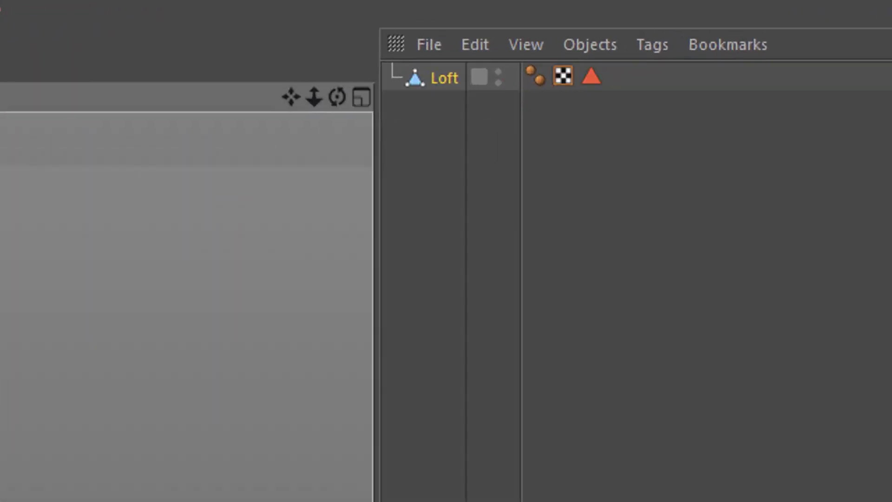
click(595, 80)
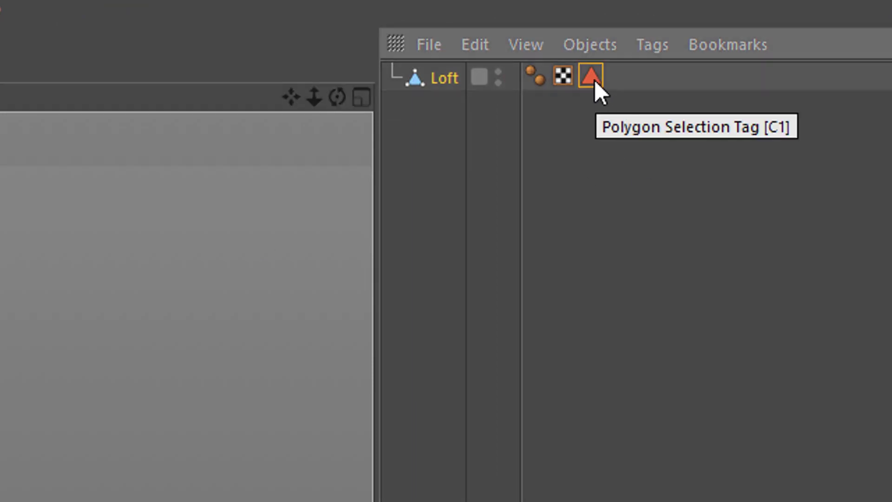
key(Delete)
double_click(445, 83)
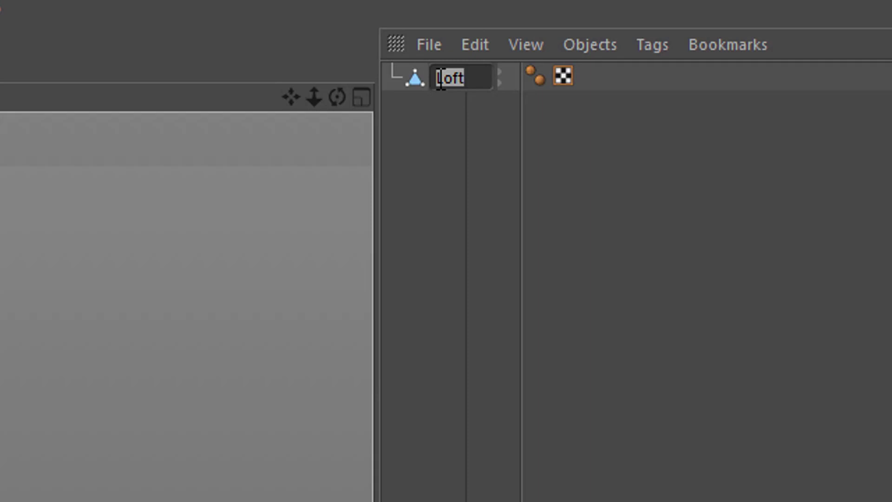
text(Hexagon)
key(Return)
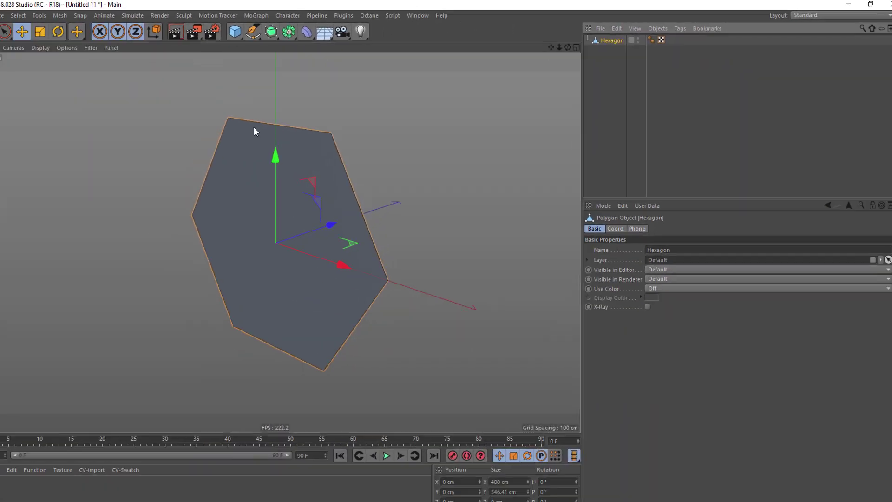
Select the hexagon's polygon and reverse its normals.
click(8, 159)
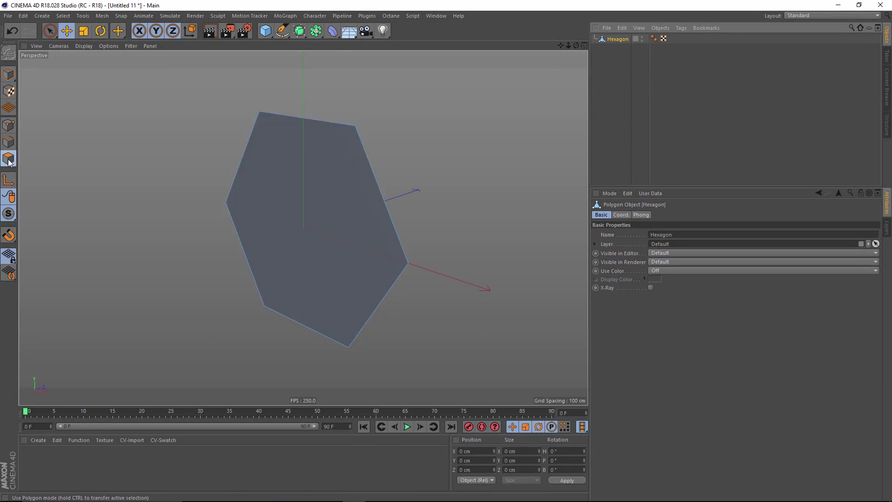
click(262, 203)
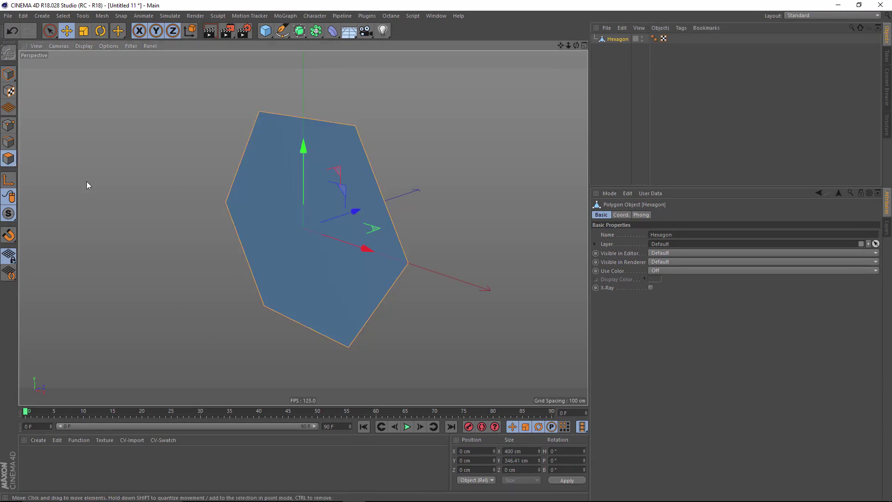
right_click(271, 211)
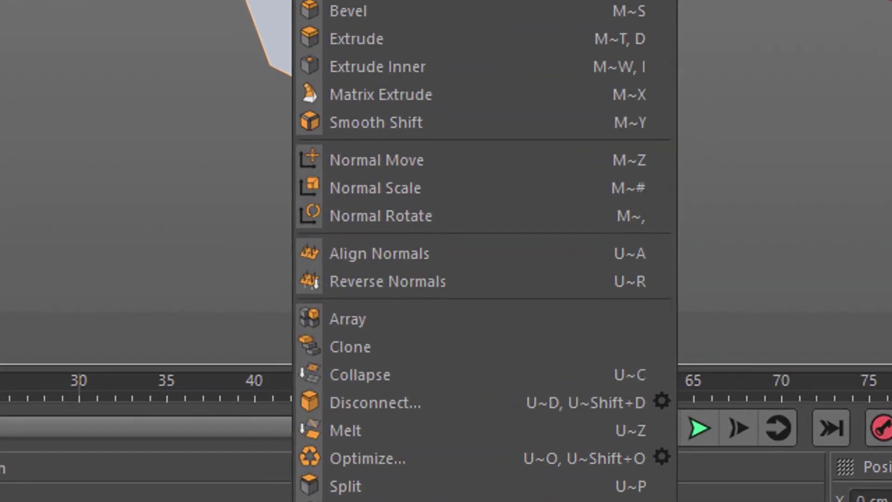
click(504, 275)
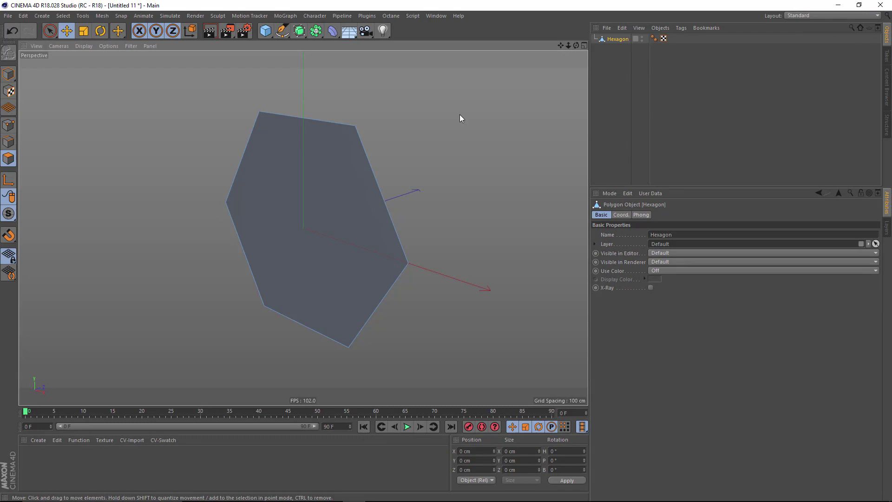
Add a Cloner and place Hexagon inside it.
click(285, 16)
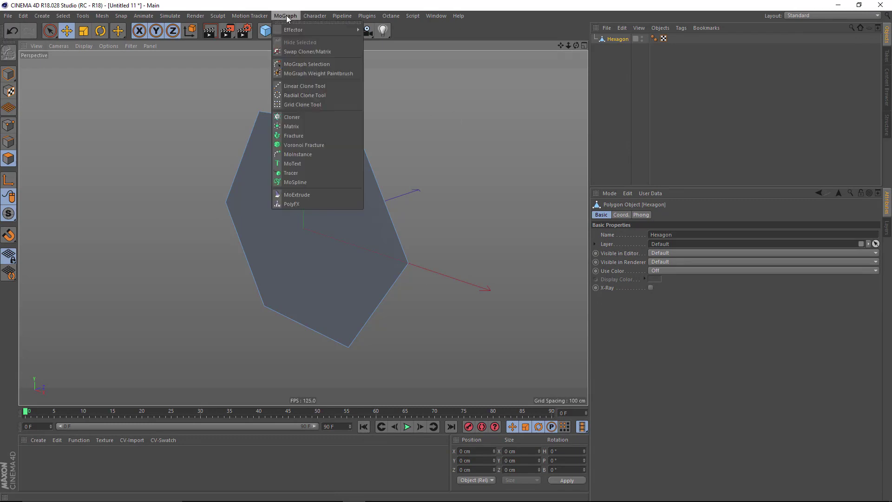
click(314, 119)
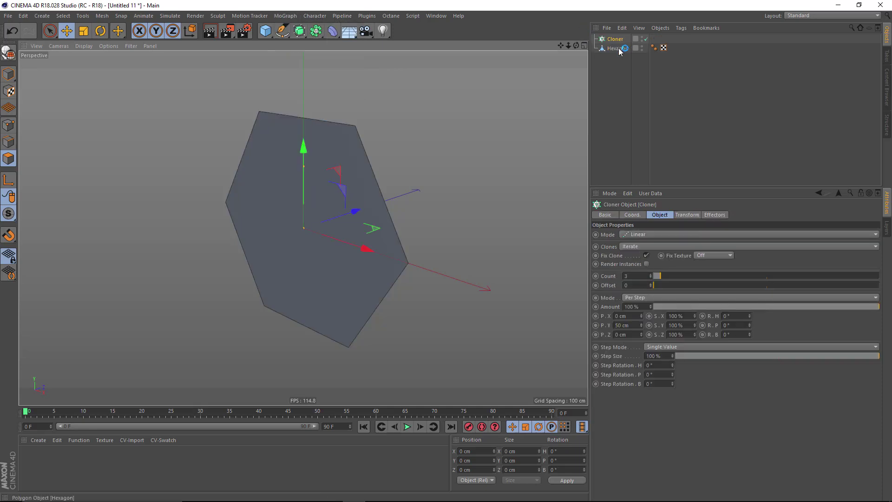
drag(616, 48, 623, 42)
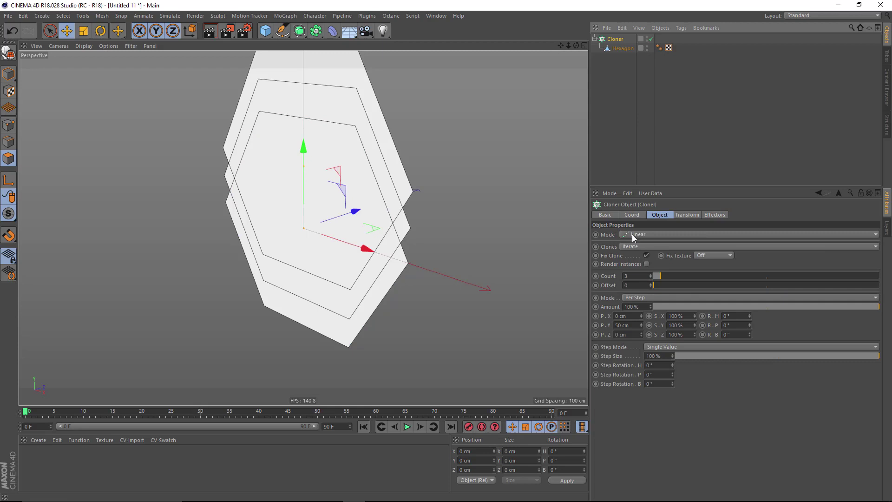
Switch the Cloner to Honeycomb Array mode and widen it to 20 tiles across.
click(634, 234)
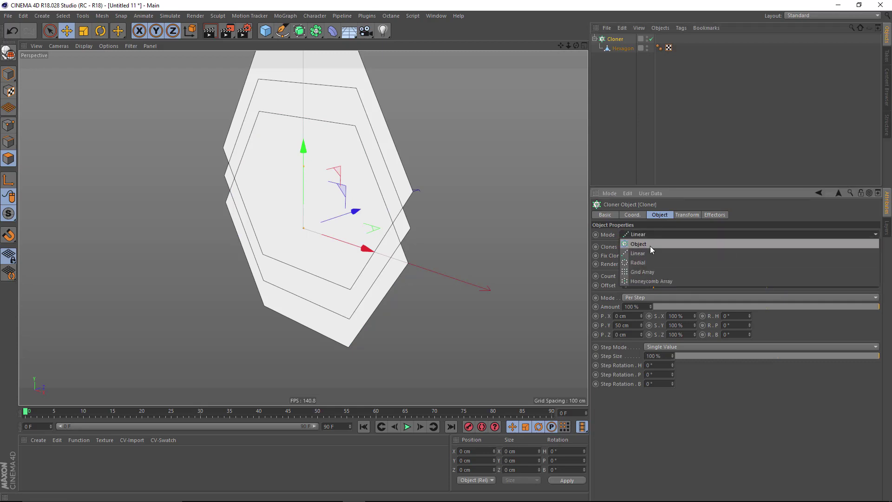
click(670, 282)
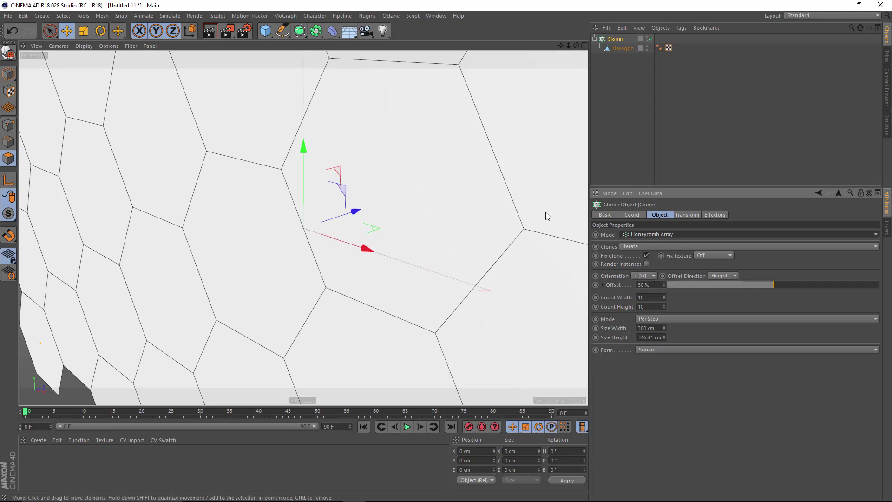
alt+drag(468, 167, 396, 183)
alt+right_drag(396, 183, 367, 180)
alt+middle_drag(367, 179, 308, 219)
alt+drag(308, 219, 254, 206)
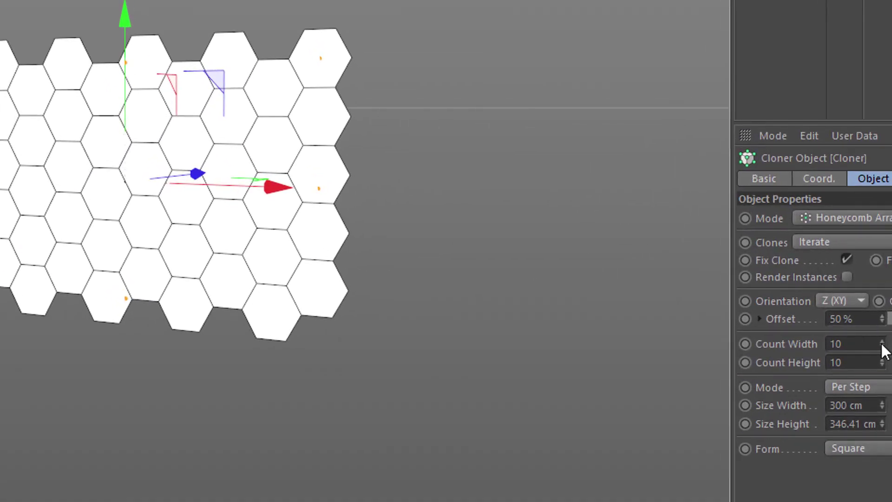
drag(882, 348, 882, 336)
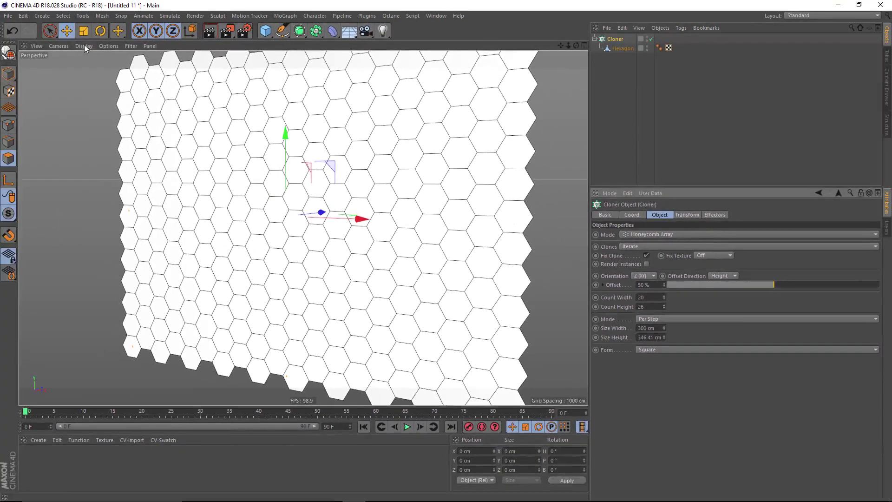
Scale the whole honeycomb array down in Model mode to roughly 40 cm tiles.
click(84, 30)
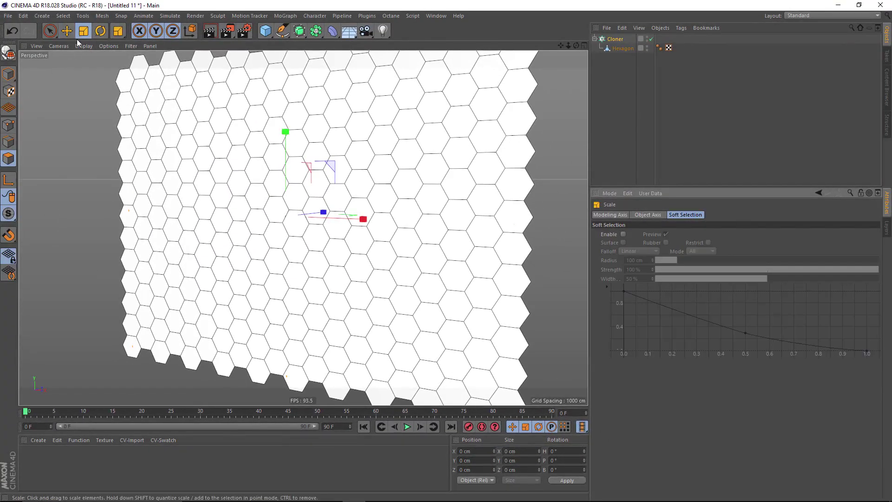
click(11, 73)
drag(368, 114, 16, 134)
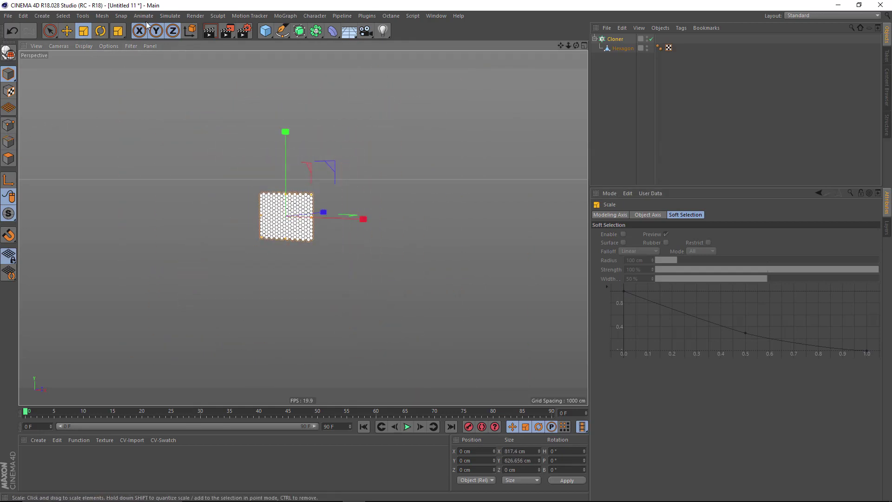
Add a reference Cube to compare sizes, delete it, and select the Cloner.
click(265, 31)
scroll(350, 202, up, 10)
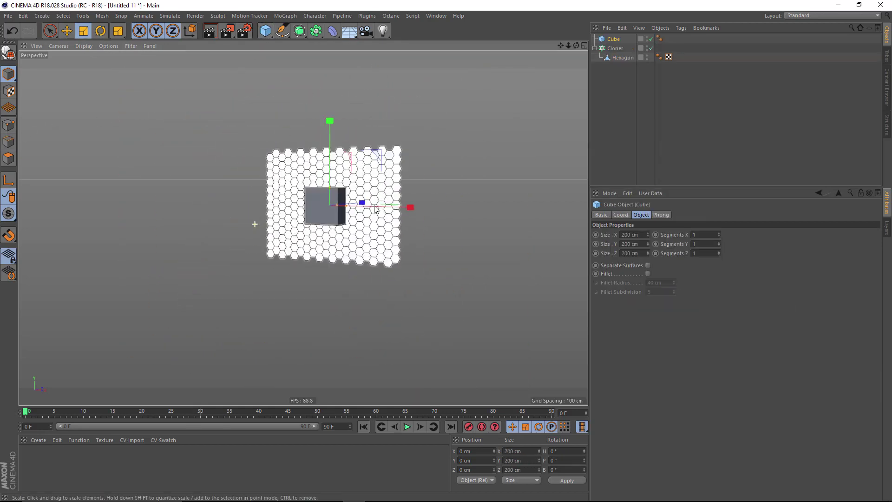
alt+drag(376, 200, 511, 177)
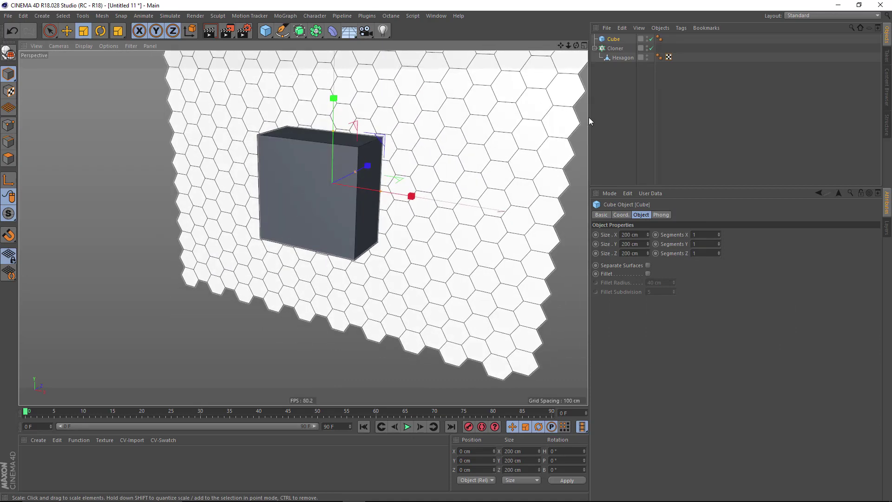
key(Delete)
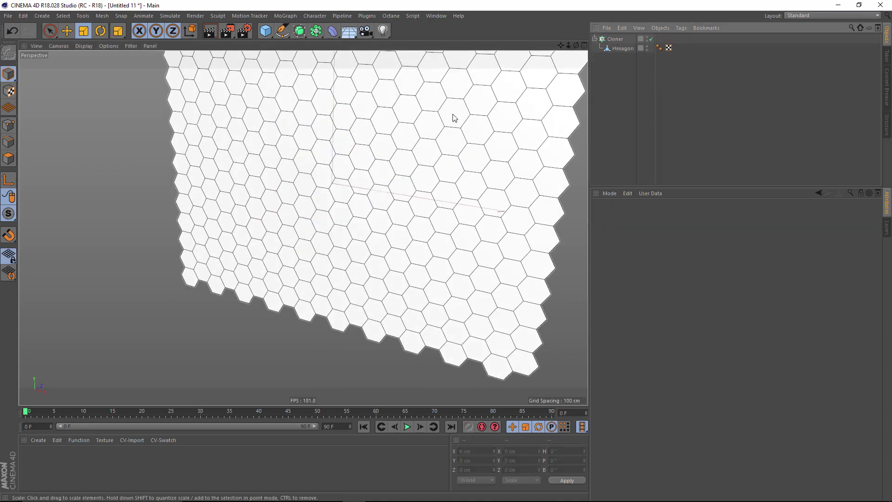
alt+drag(454, 116, 372, 163)
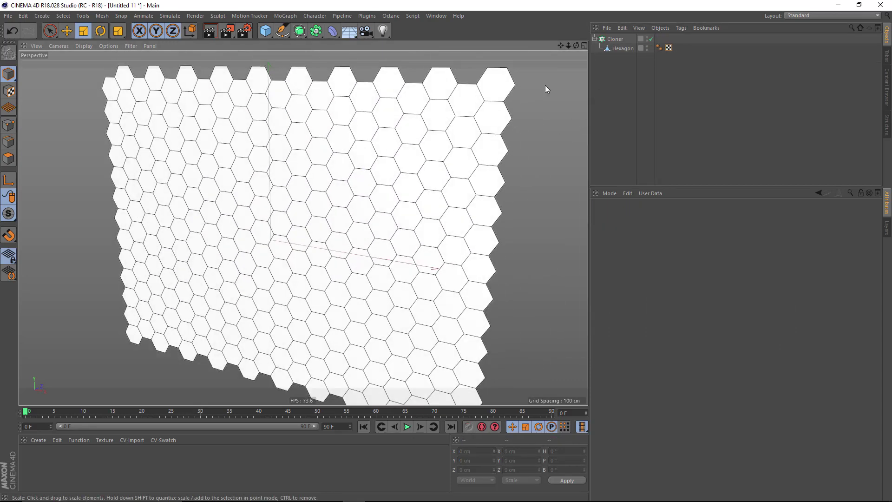
click(618, 48)
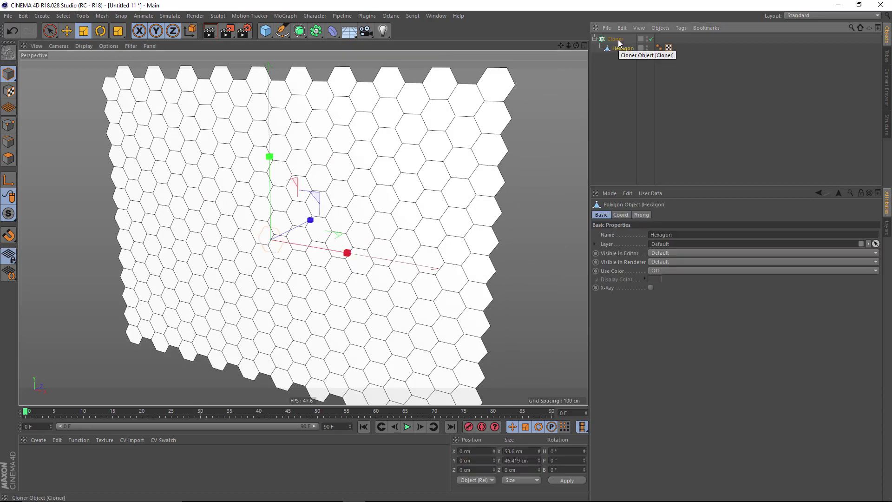
click(609, 40)
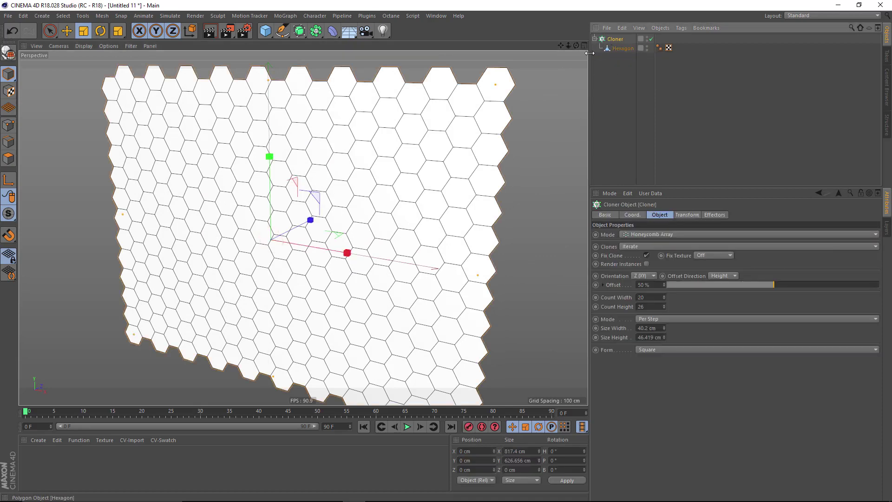
Test-convert the Cloner into editable hexagons, then undo back to the live Cloner.
key(c)
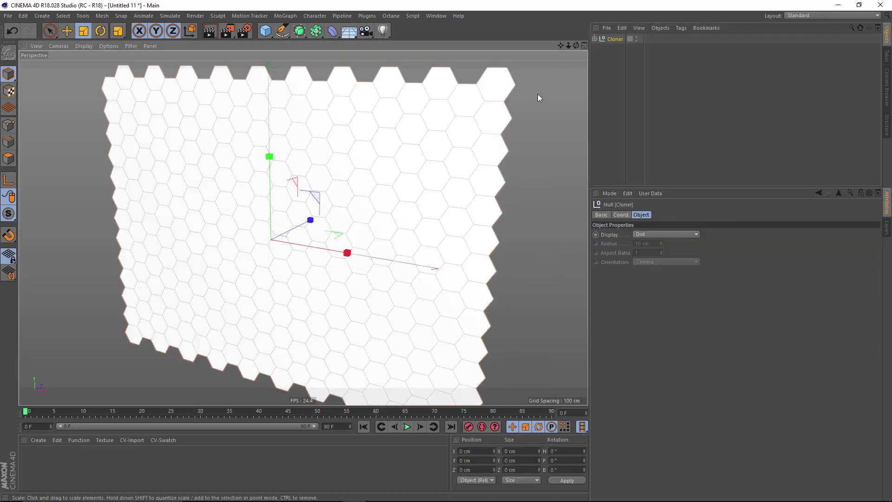
click(594, 39)
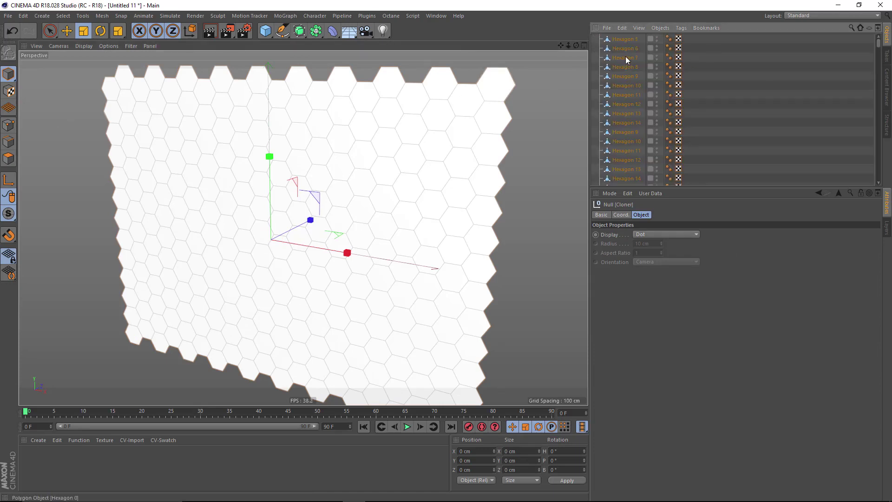
scroll(628, 77, down, 20)
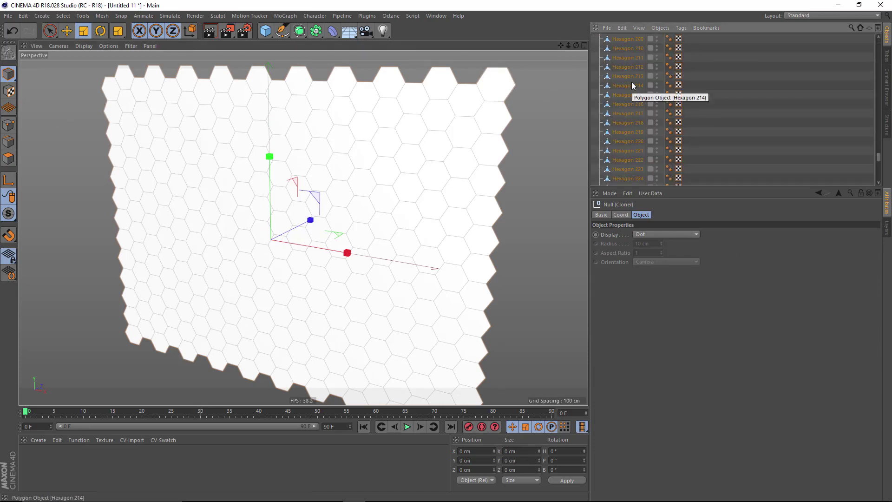
click(14, 35)
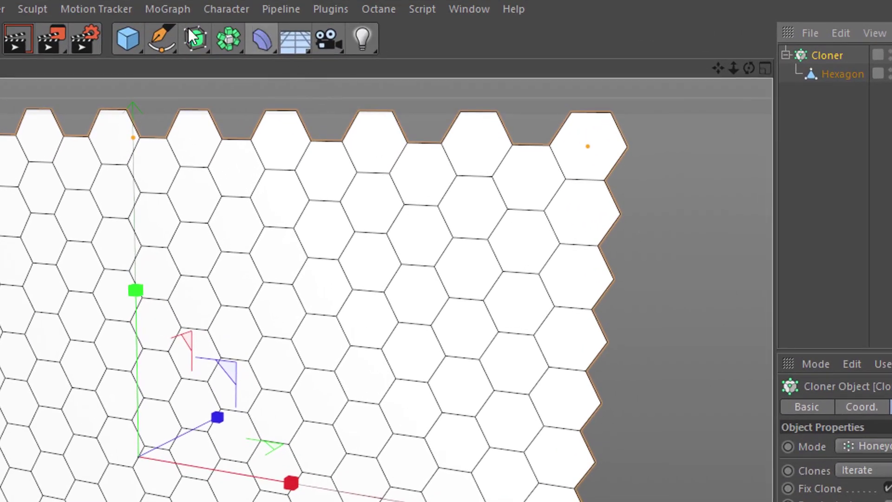
Add a Connect object with Weld at 0.1 cm and nest the Cloner inside it.
click(213, 43)
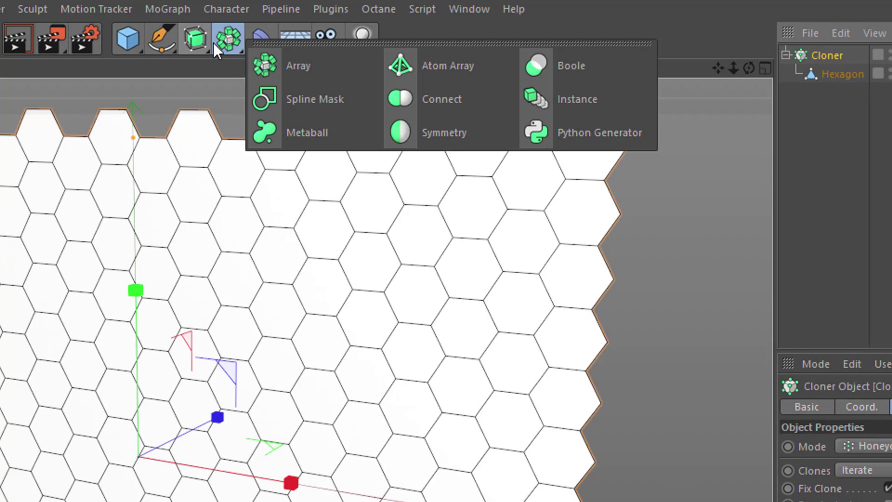
click(405, 93)
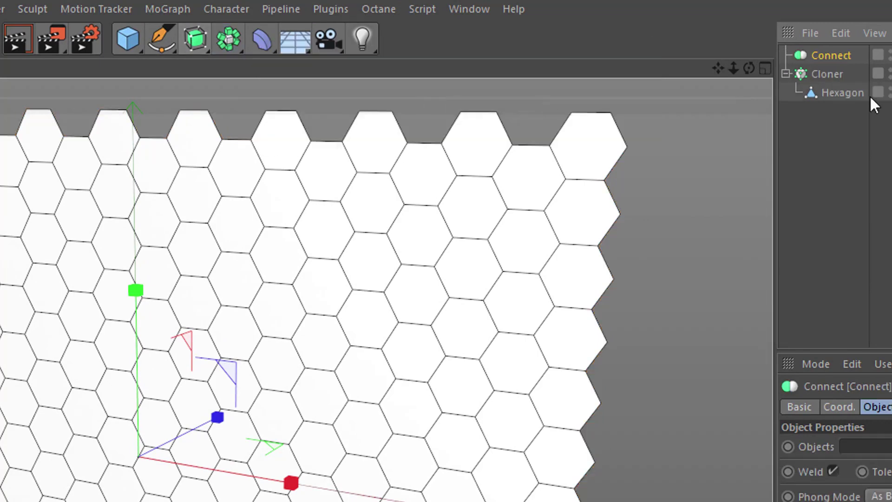
drag(836, 51, 835, 54)
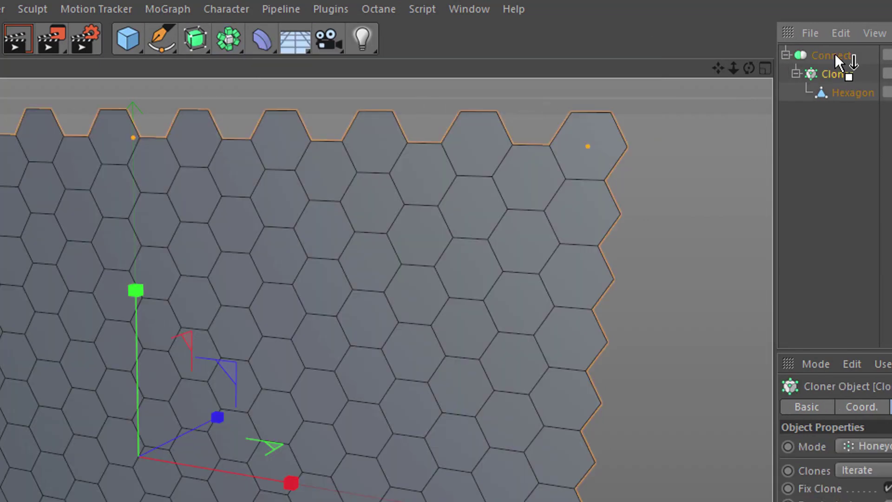
click(832, 57)
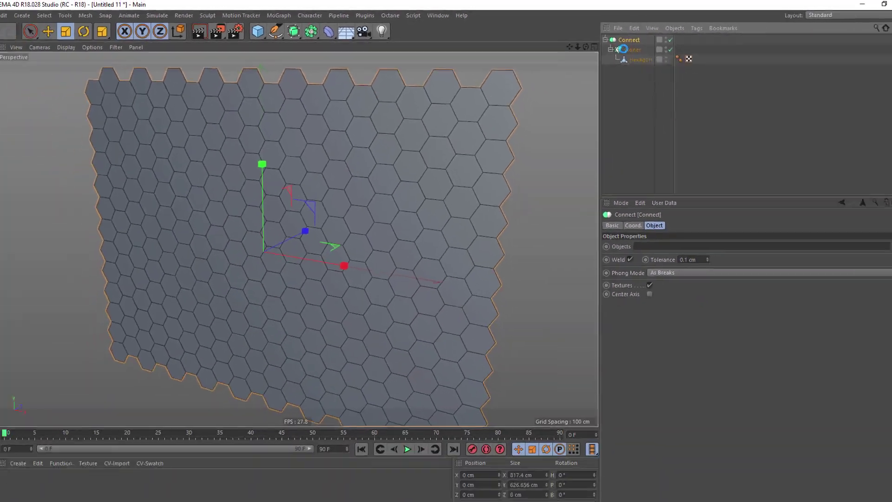
key(c)
click(8, 159)
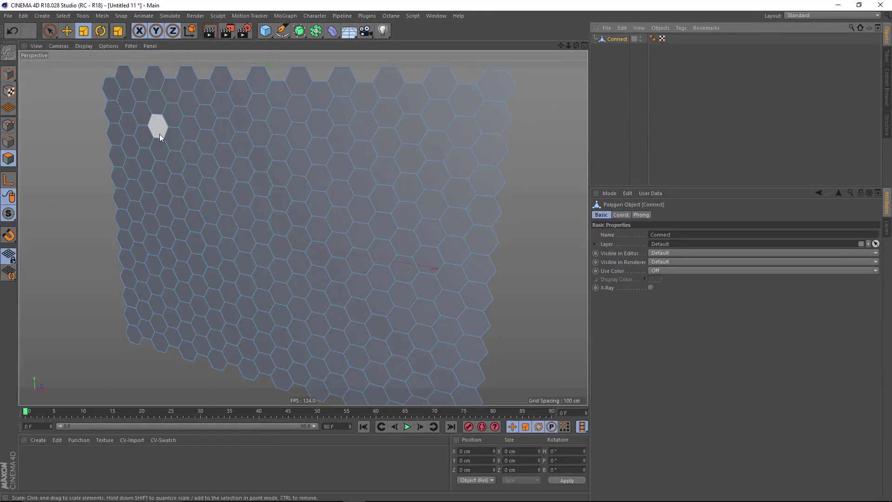
mouse_move(223, 130)
mouse_down()
mouse_move(352, 188)
mouse_move(302, 205)
mouse_move(288, 223)
mouse_move(368, 269)
mouse_move(354, 259)
mouse_move(380, 252)
mouse_move(405, 201)
mouse_move(414, 226)
mouse_move(412, 105)
mouse_move(430, 100)
mouse_move(394, 215)
mouse_up()
click(68, 31)
key(ctrl+z)
key(ctrl+z)
key(ctrl+z)
key(ctrl+z)
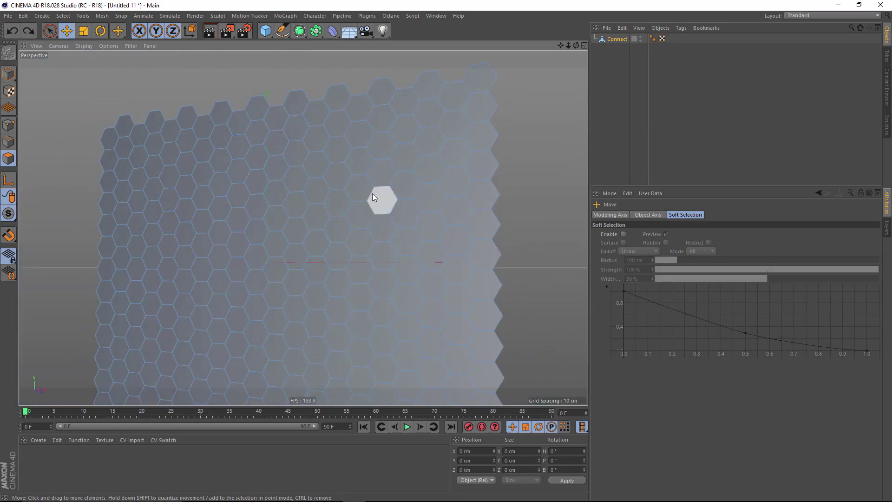
key(ctrl+z)
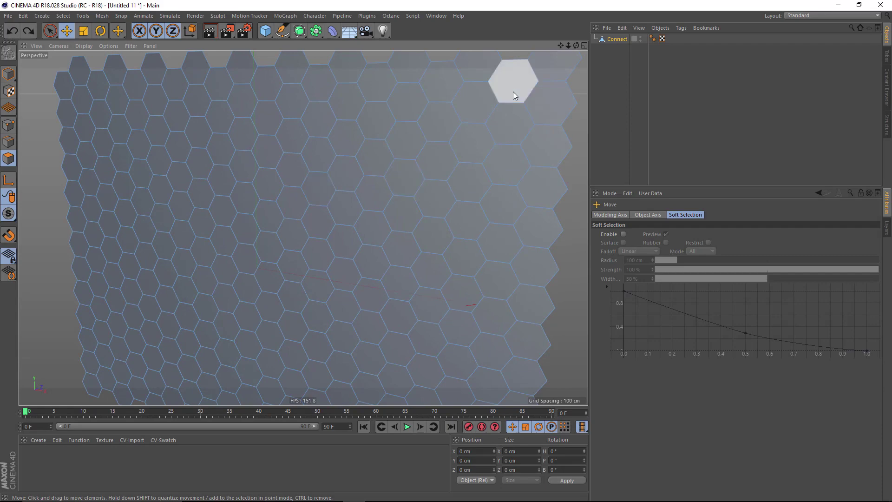
key(ctrl+z)
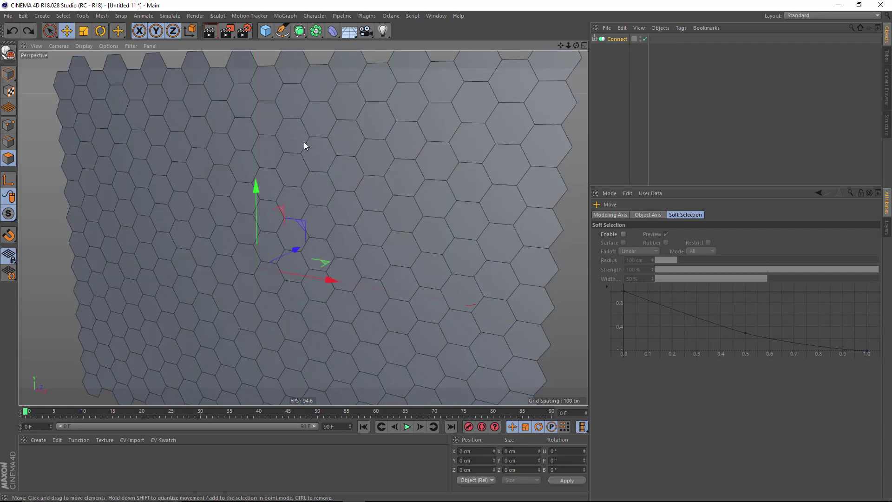
click(595, 38)
click(623, 58)
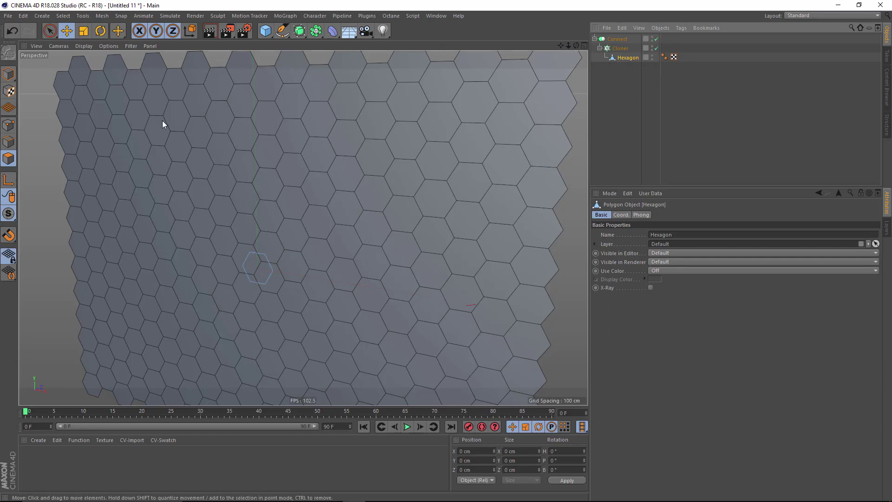
Inset the hexagon face to form a rim and extrude it for tile depth.
click(257, 275)
scroll(288, 260, up, 5)
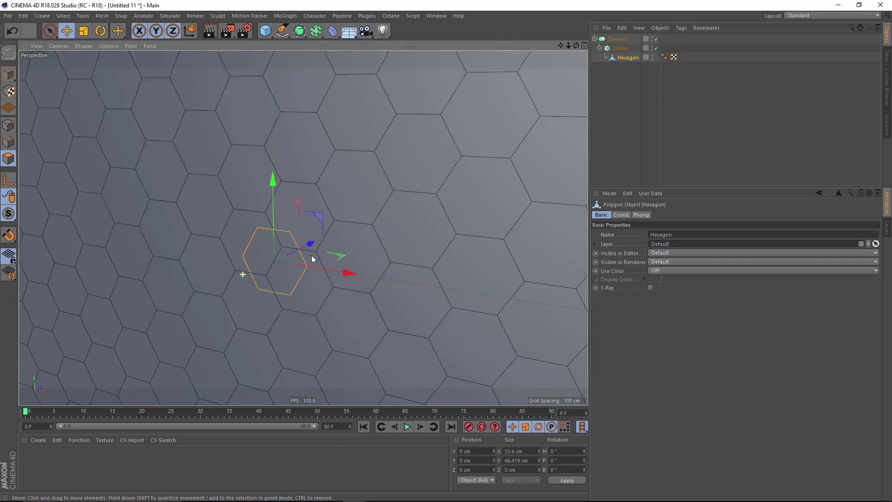
right_click(319, 247)
click(361, 306)
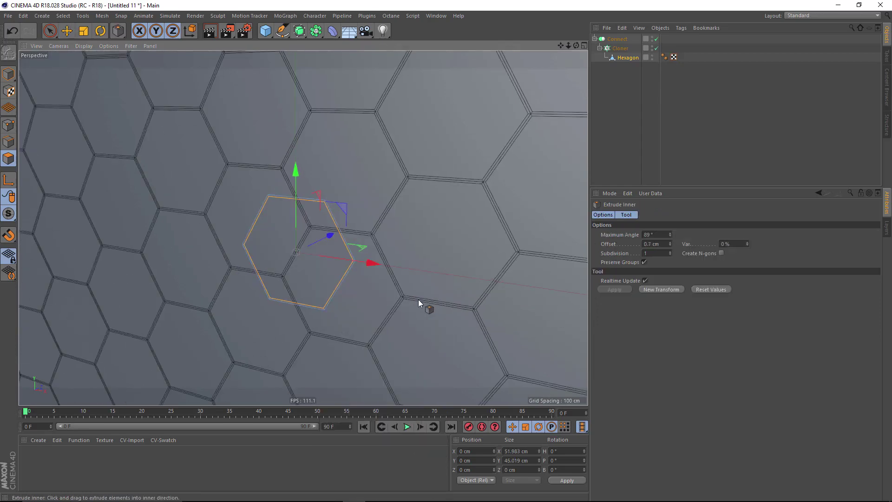
drag(418, 299, 378, 311)
right_click(405, 300)
click(425, 297)
Inset the face again and extrude it out into a 12.5 cm hexagonal boss.
right_click(395, 303)
click(414, 302)
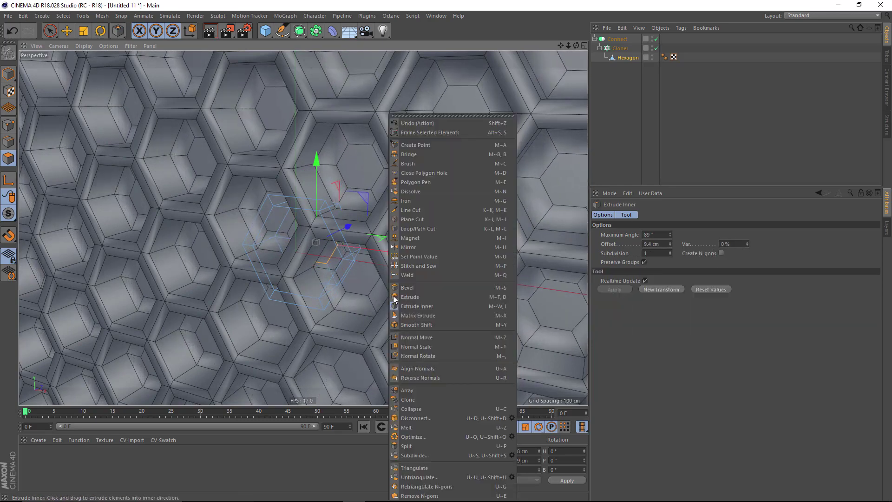
click(406, 295)
drag(370, 305, 532, 243)
right_click(532, 243)
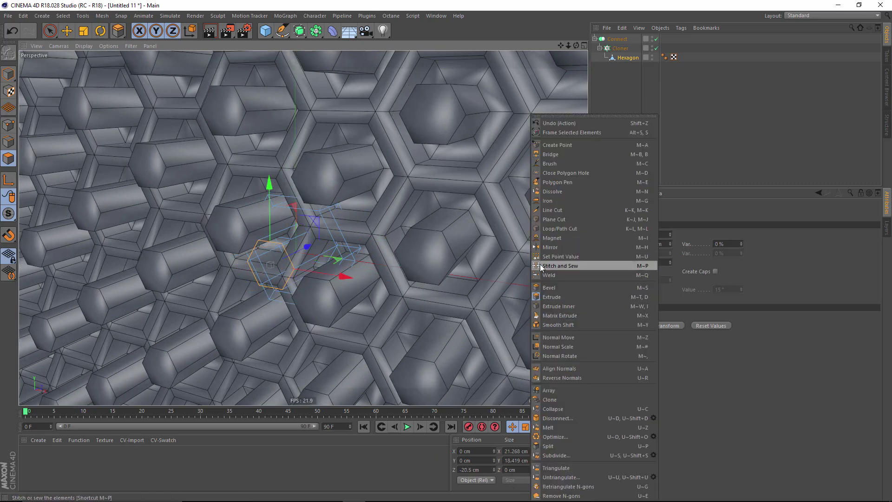
click(474, 307)
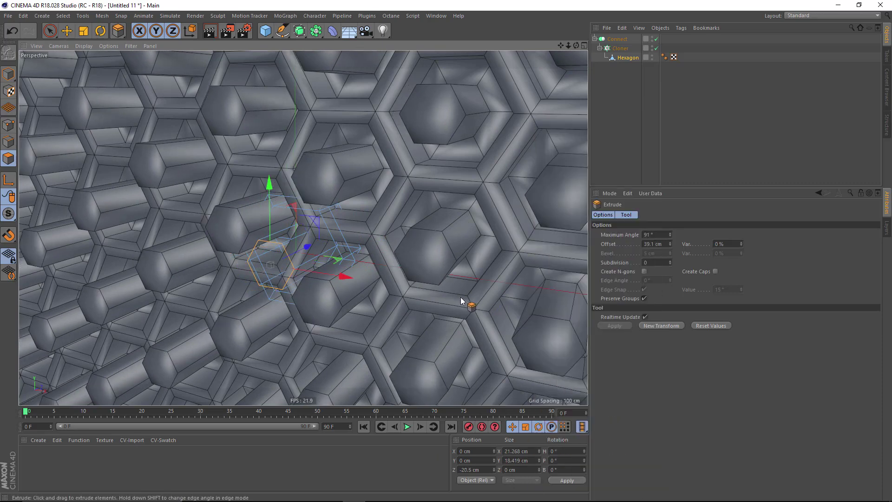
drag(461, 300, 473, 265)
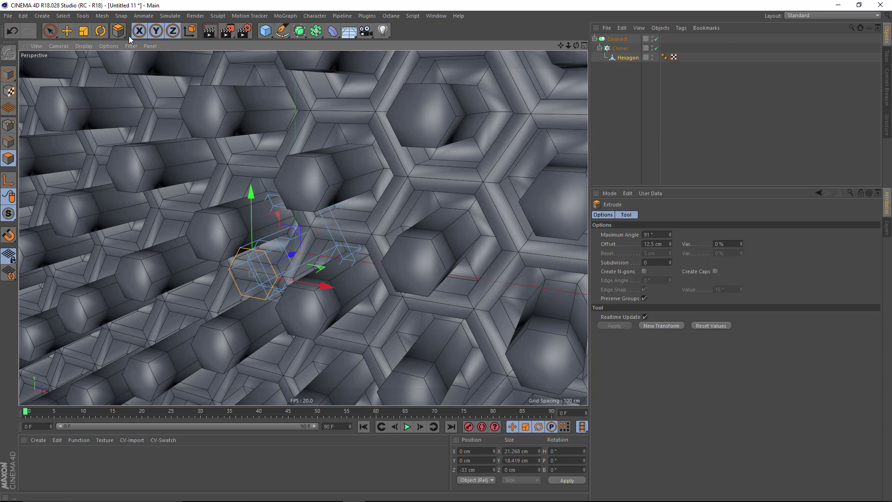
click(64, 16)
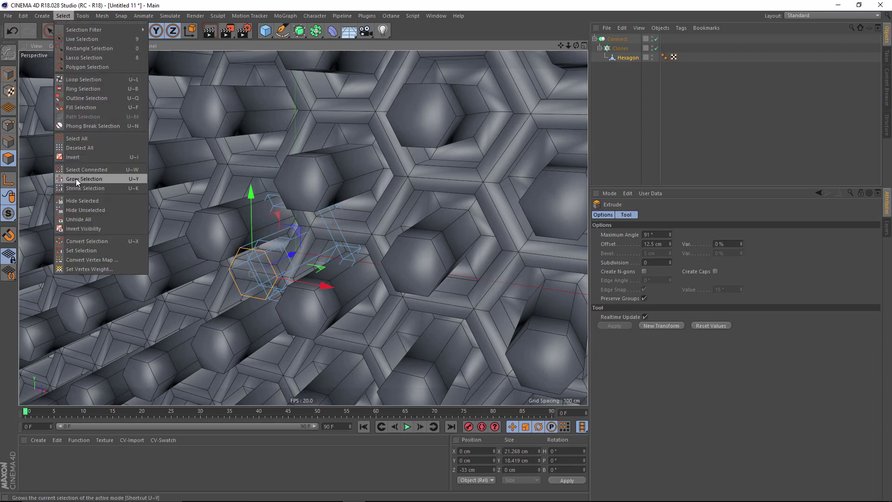
Grow the selection onto the boss sides and extrude them separately into star arms.
click(83, 181)
click(66, 31)
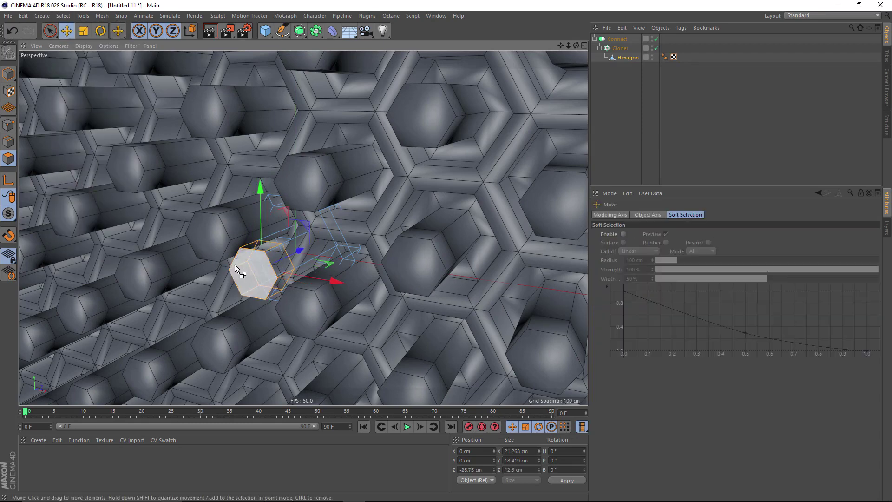
right_click(216, 229)
click(233, 295)
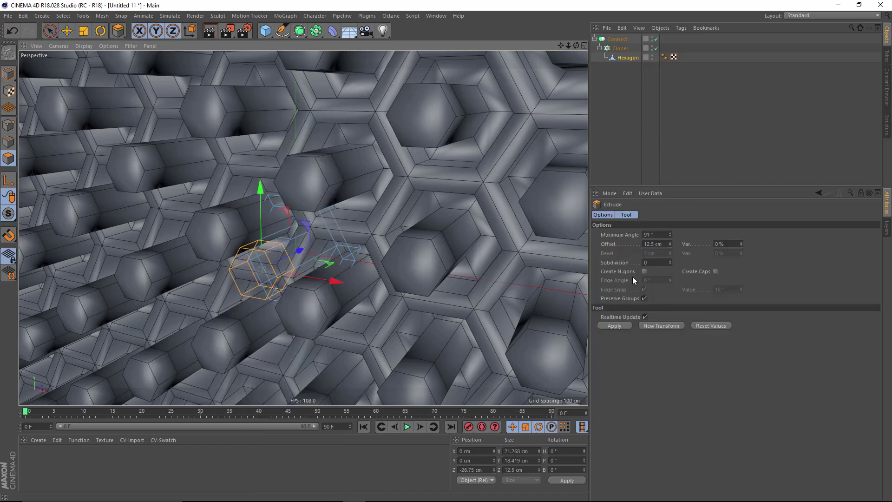
click(644, 299)
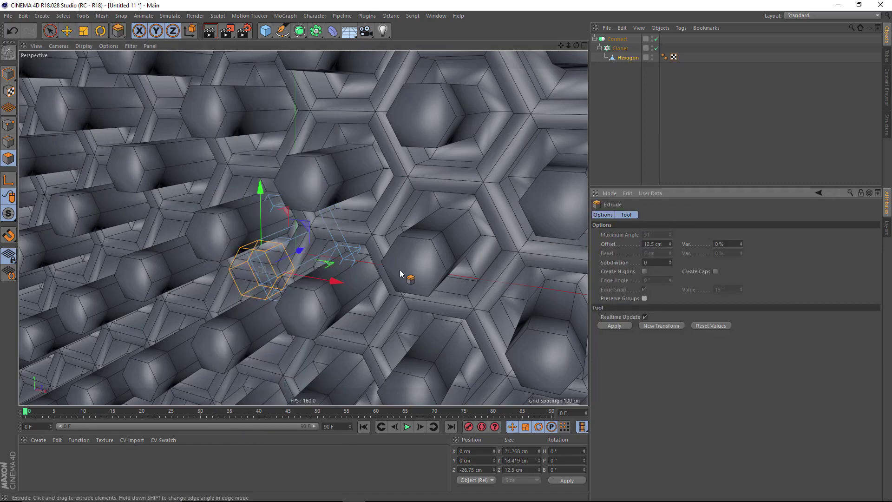
drag(399, 269, 446, 266)
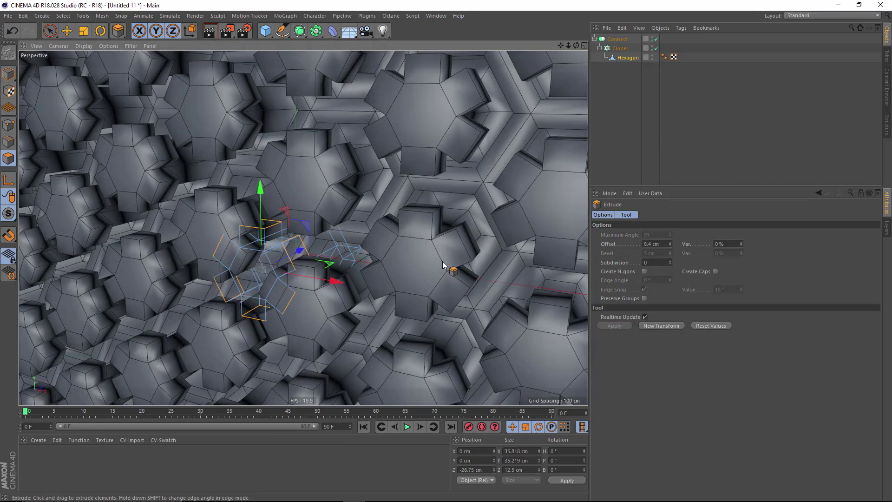
Normal-scale the star arm tips to 42.3%, then deselect and view the star-covered wall.
right_click(446, 266)
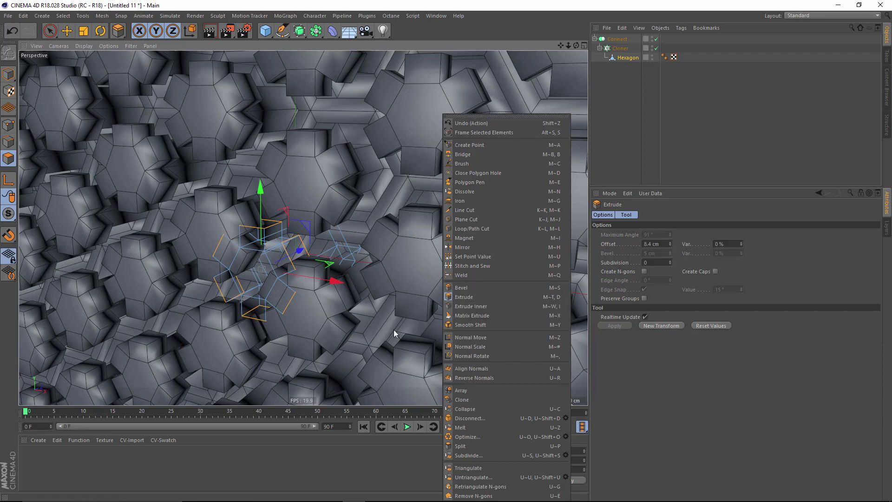
click(470, 346)
drag(462, 329, 180, 323)
click(607, 137)
mouse_move(511, 153)
alt+mouse_down()
mouse_move(398, 177)
mouse_move(419, 222)
mouse_move(352, 206)
mouse_move(328, 213)
mouse_move(508, 144)
mouse_move(284, 248)
alt+mouse_up()
alt+right_drag(284, 249, 362, 228)
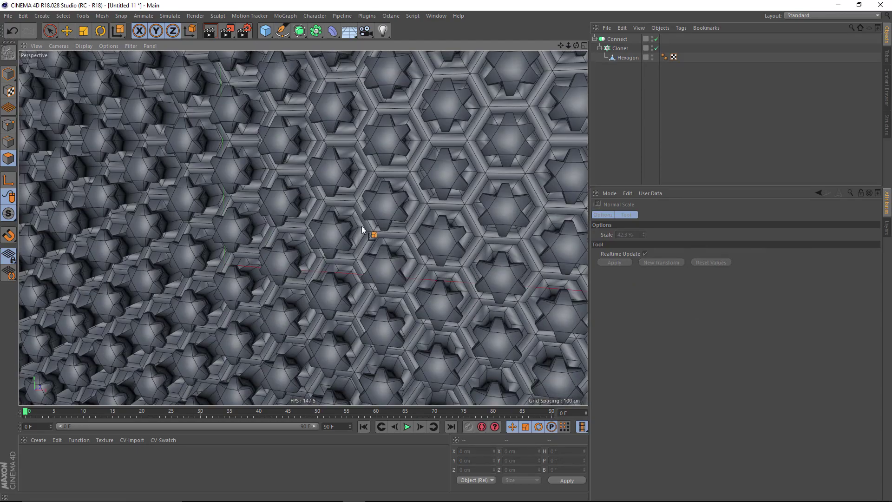
Enable Angle Limit on Hexagon's Phong tag so the star bosses shade with hard edges.
click(663, 57)
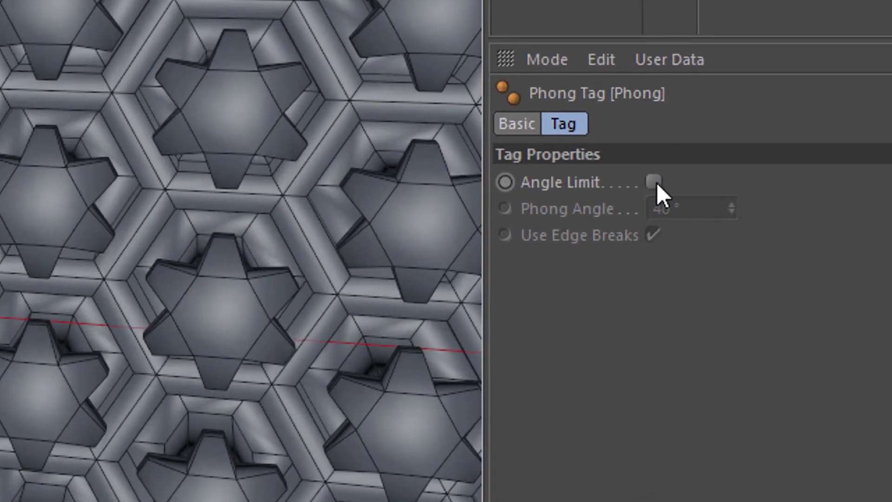
click(653, 182)
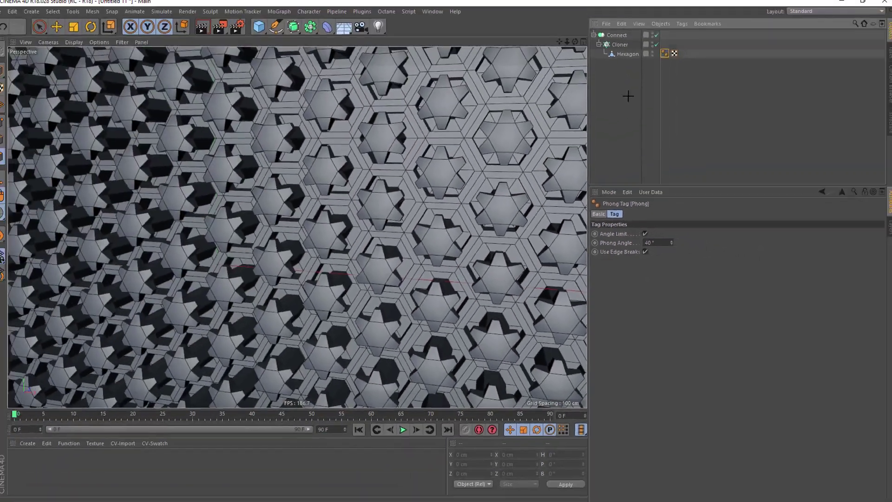
click(628, 96)
alt+drag(511, 121, 389, 152)
scroll(390, 163, up, 3)
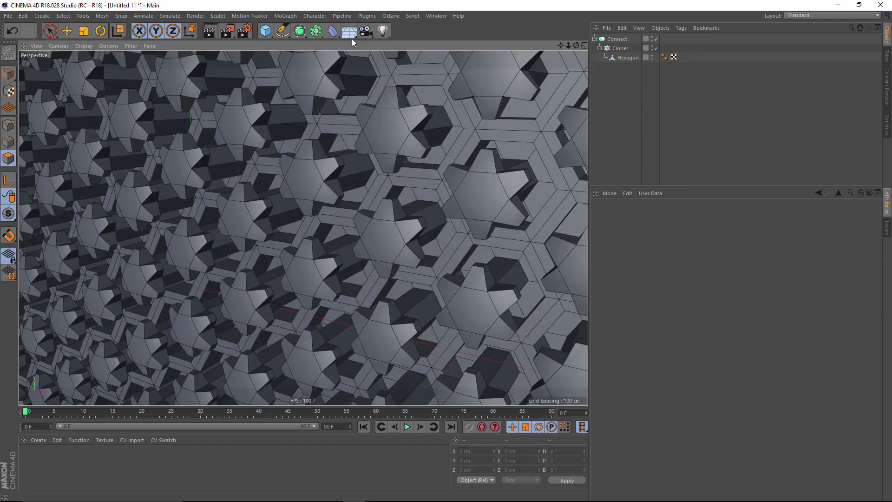
Put a Bevel deformer under Hexagon with Use Angle enabled at 40° to chamfer the star bosses.
drag(352, 38, 441, 160)
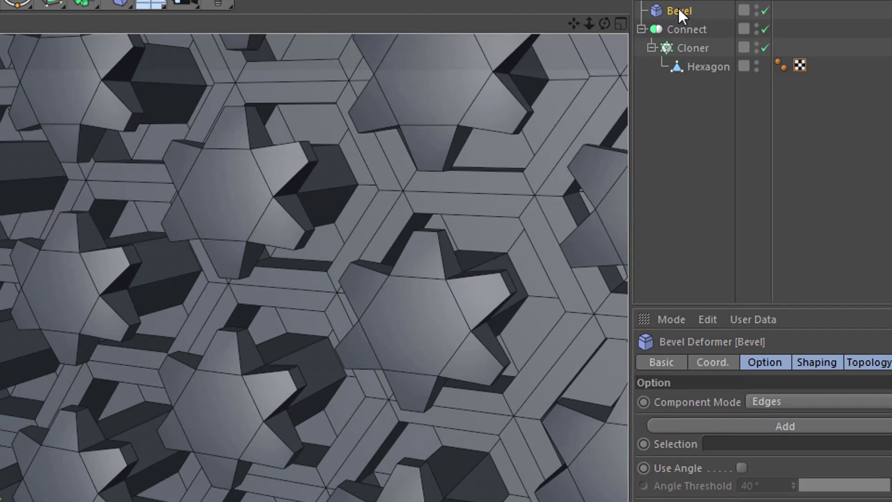
drag(678, 8, 702, 66)
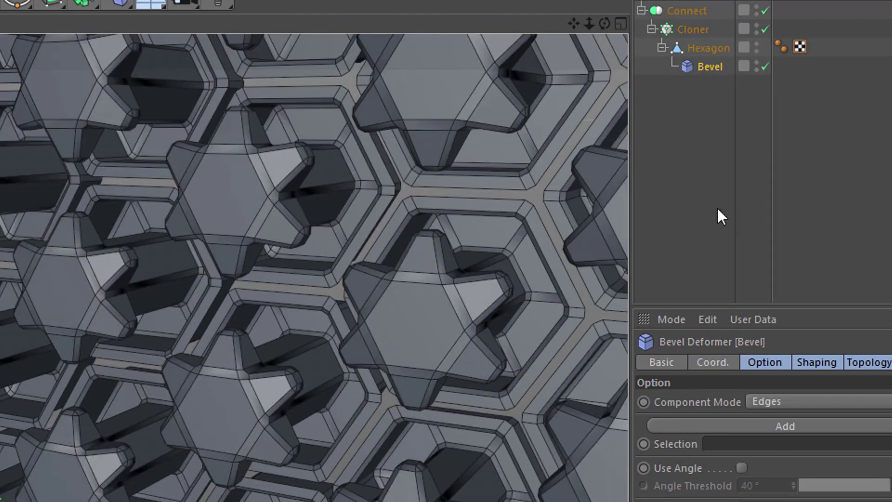
click(741, 467)
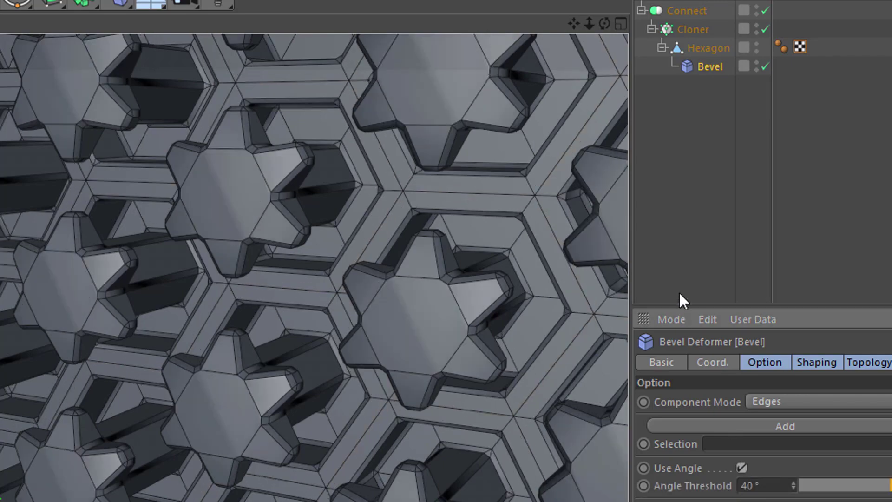
click(660, 236)
alt+drag(321, 219, 355, 236)
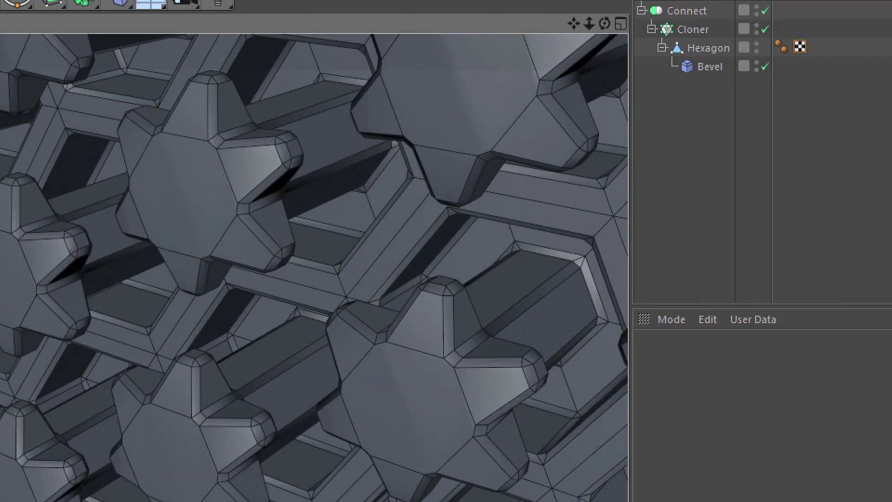
Collapse the Connect object with C (Make Editable) into one editable polygon mesh.
click(695, 10)
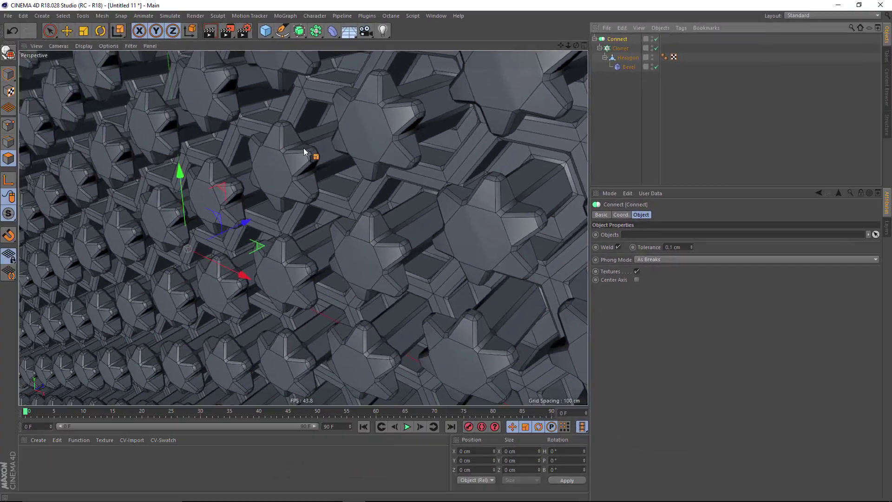
alt+drag(305, 151, 296, 132)
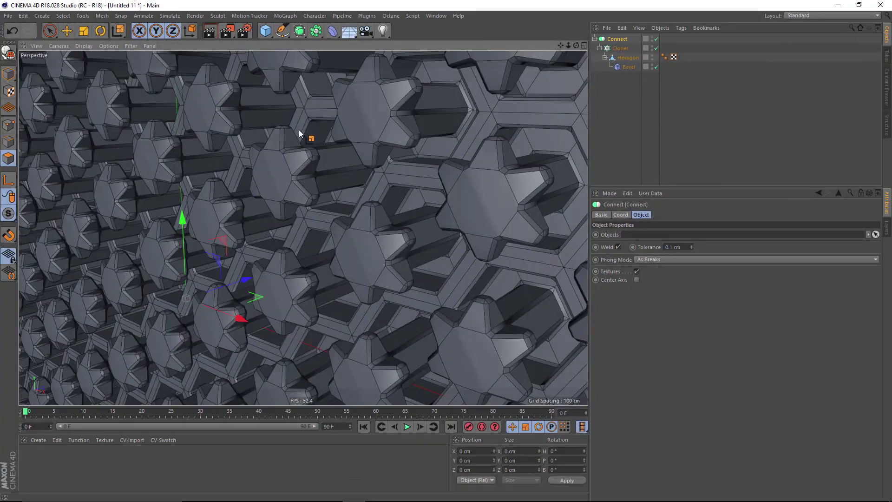
key(c)
click(636, 107)
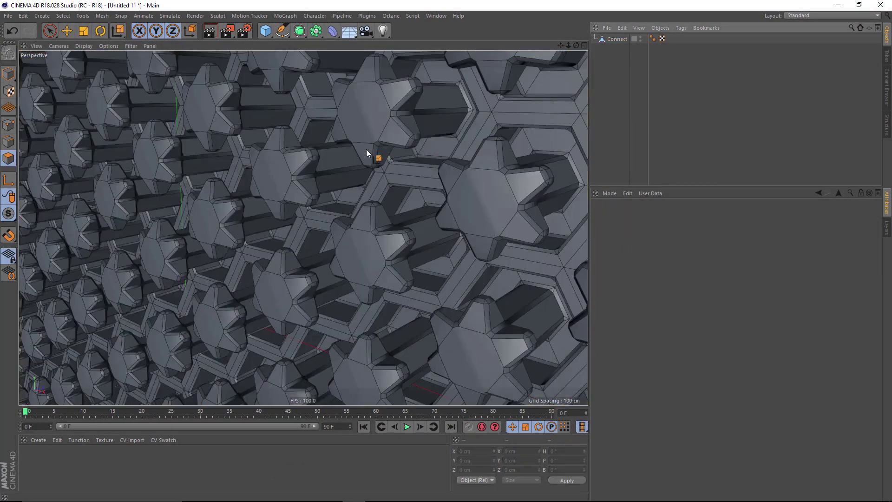
Orbit and zoom to inspect the collapsed honeycomb panel from frontal and side-on views.
alt+drag(366, 149, 418, 119)
scroll(269, 139, down, 5)
alt+drag(269, 139, 348, 155)
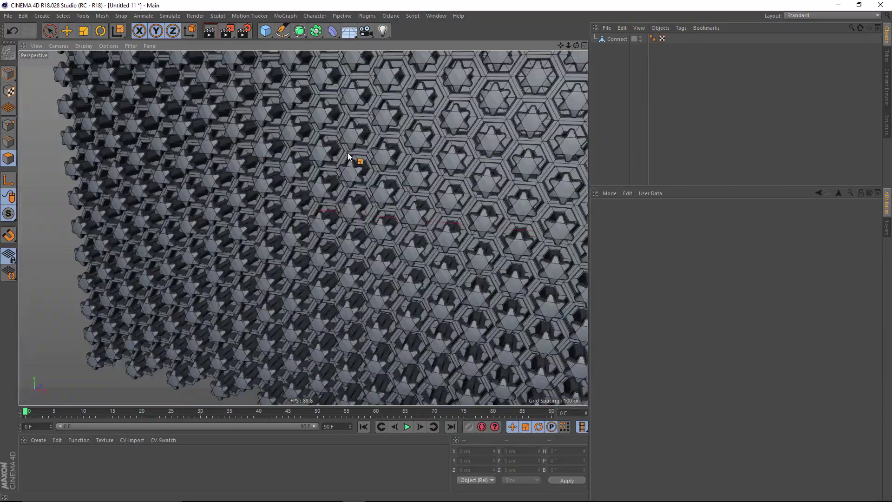